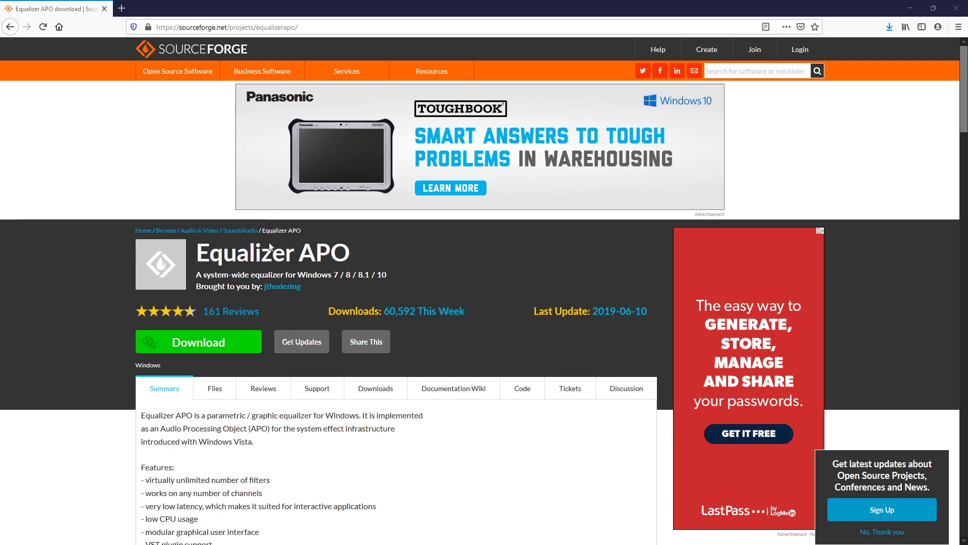
Download and save EqualizerAPO64-1.2.1.exe from SourceForge, then launch the installer.
left_click(212, 342)
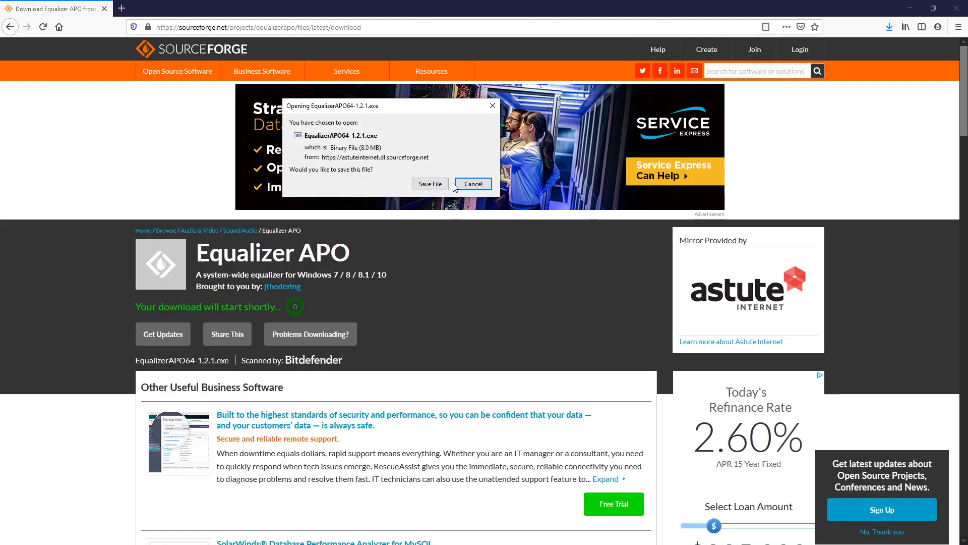
left_click(436, 186)
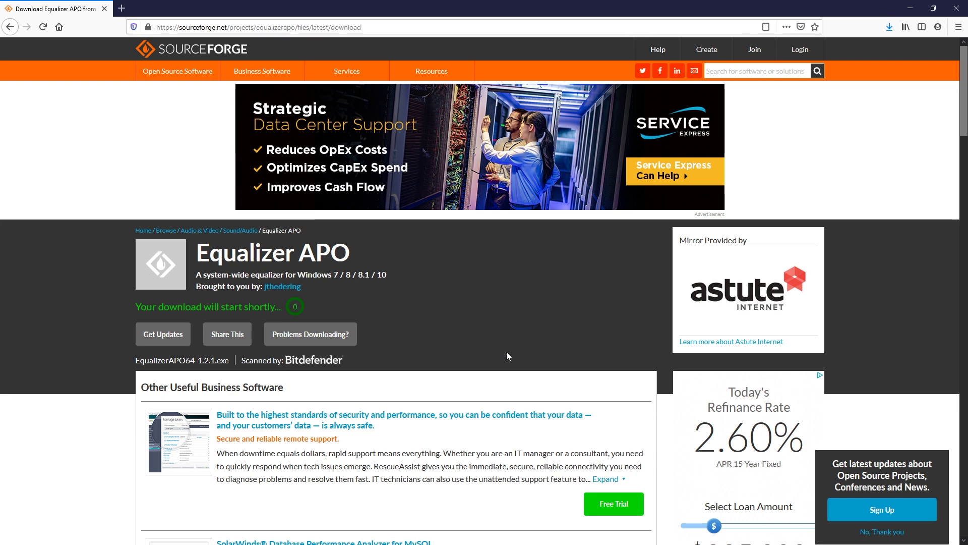
left_click(772, 57)
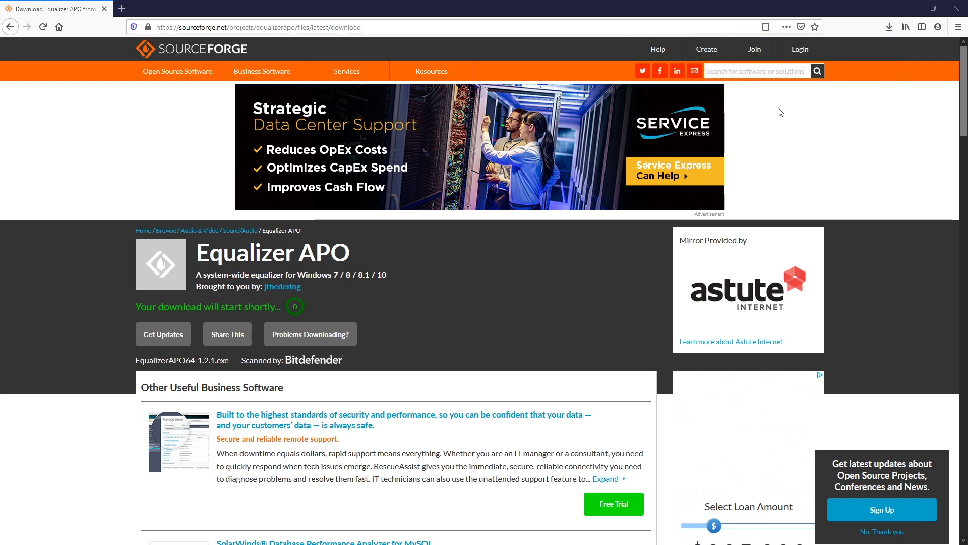
Pass the welcome page, accept the licence, and keep the default C:\Program Files\EqualizerAPO folder.
left_click(472, 318)
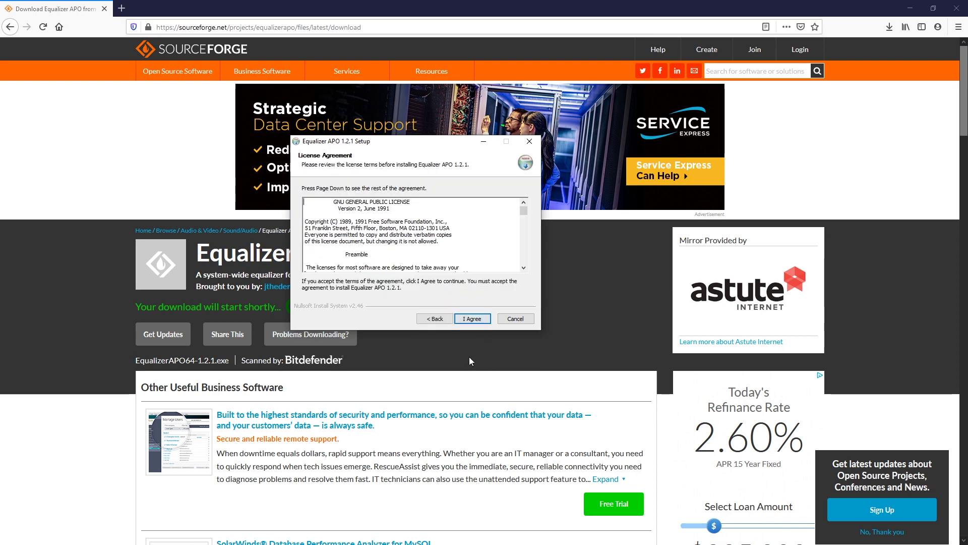
left_click(475, 323)
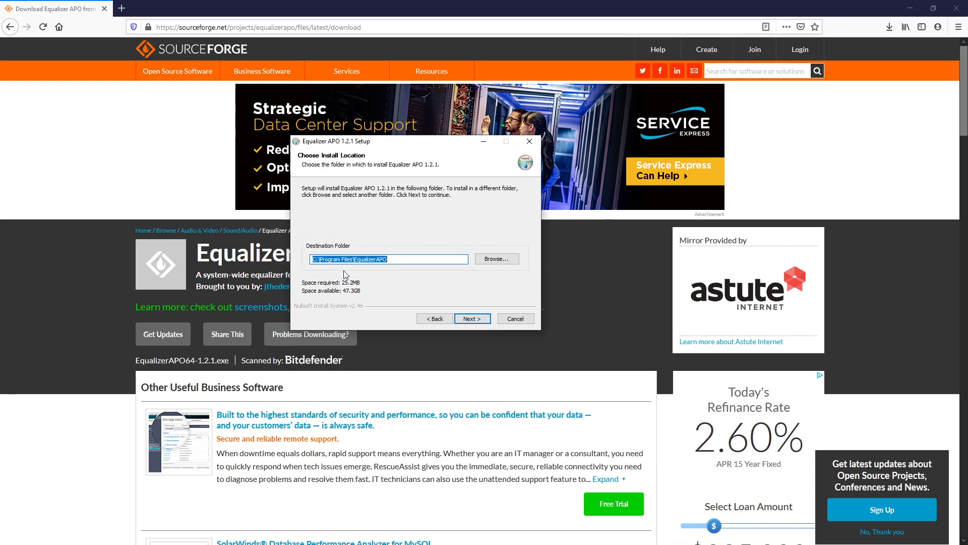
left_click(469, 319)
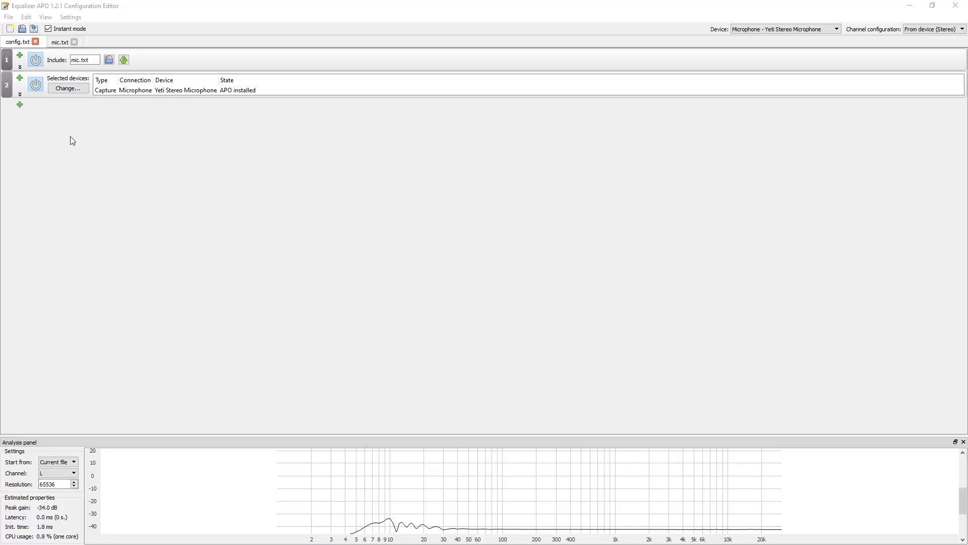
Remove both existing entries, the device selection and the include, from config.txt.
left_click(20, 94)
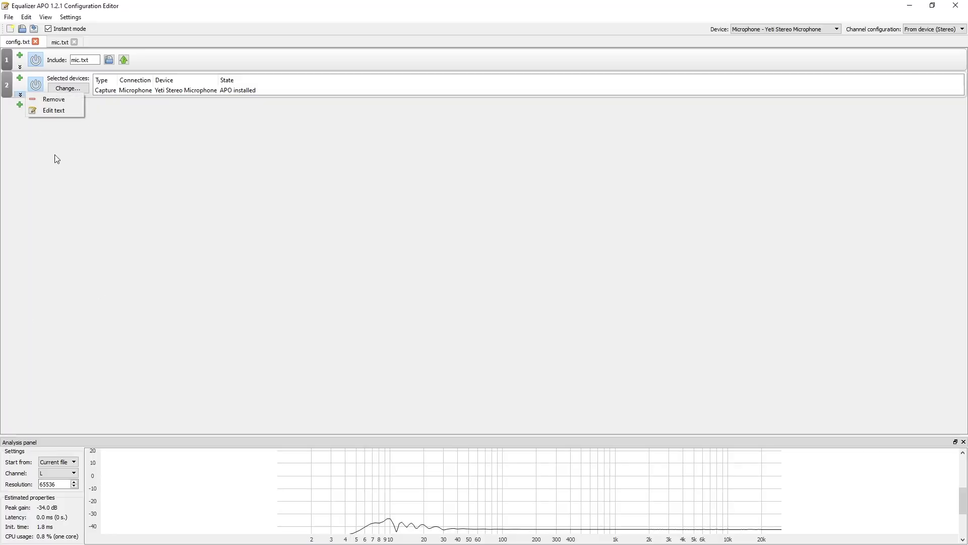
left_click(50, 101)
left_click(20, 66)
left_click(50, 71)
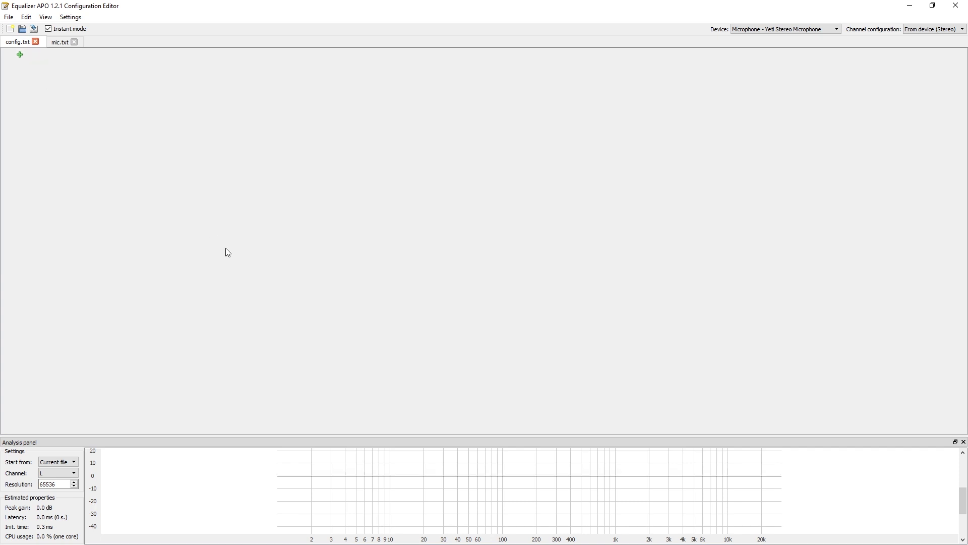
Add a Control > Include entry and browse for the file to include.
left_click(20, 55)
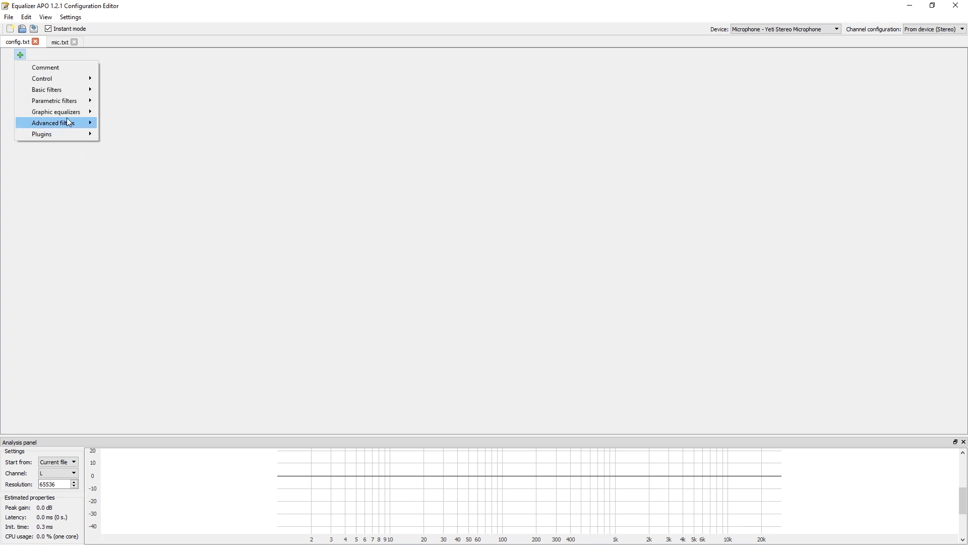
mouse_move(53, 78)
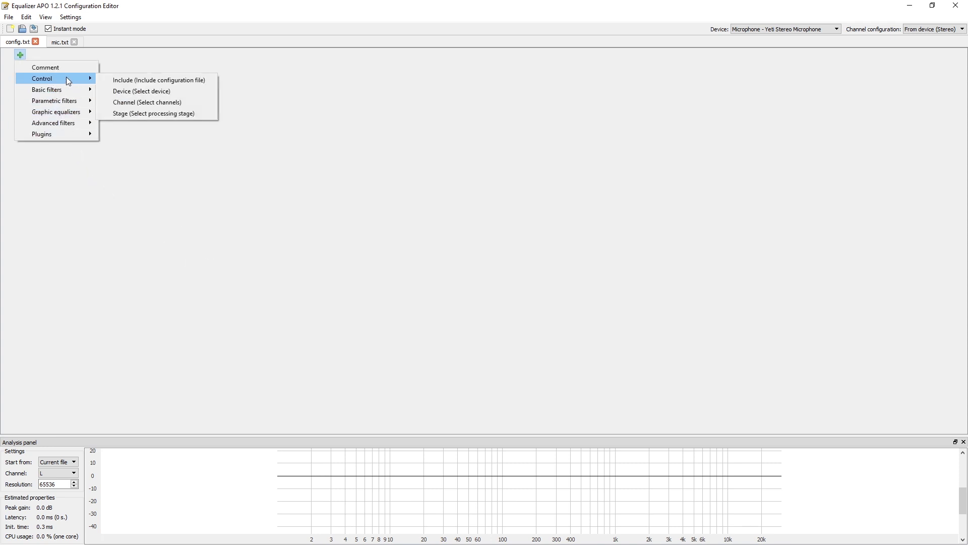
left_click(129, 79)
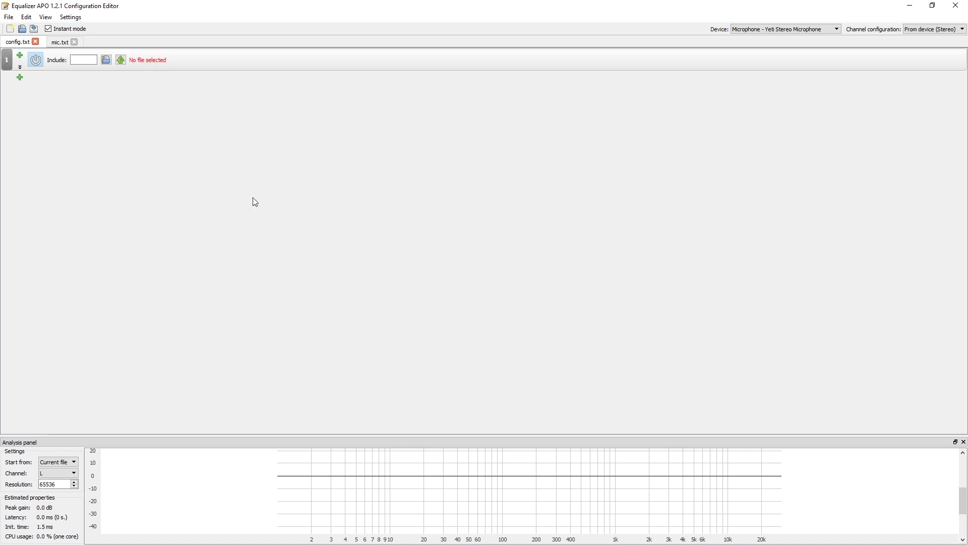
left_click(105, 61)
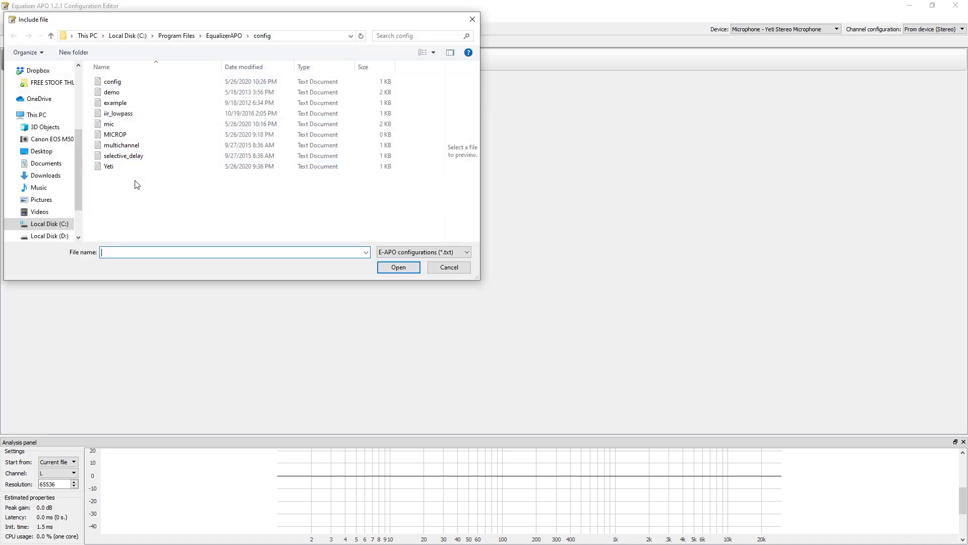
left_click(115, 134)
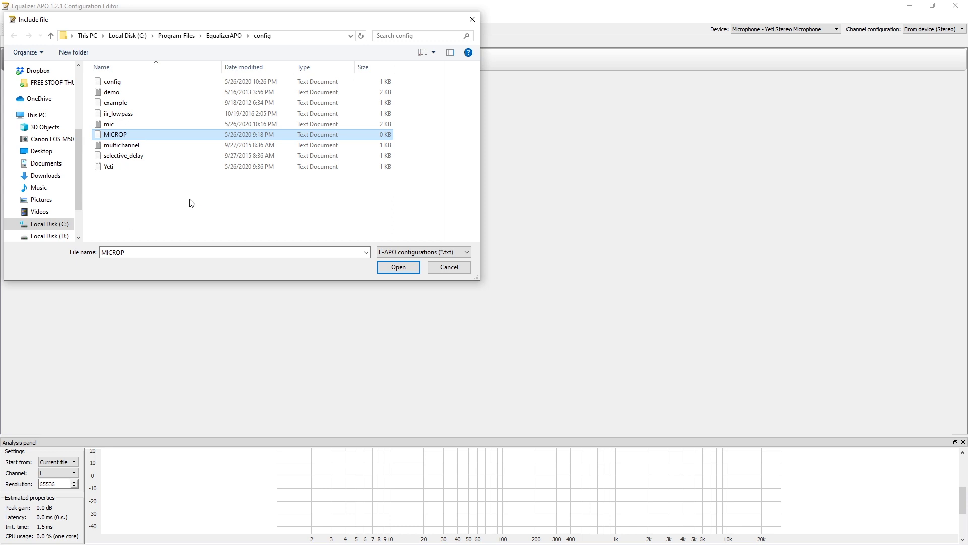
Create a new text document named MICROPHONE and include it in config.txt.
right_click(187, 210)
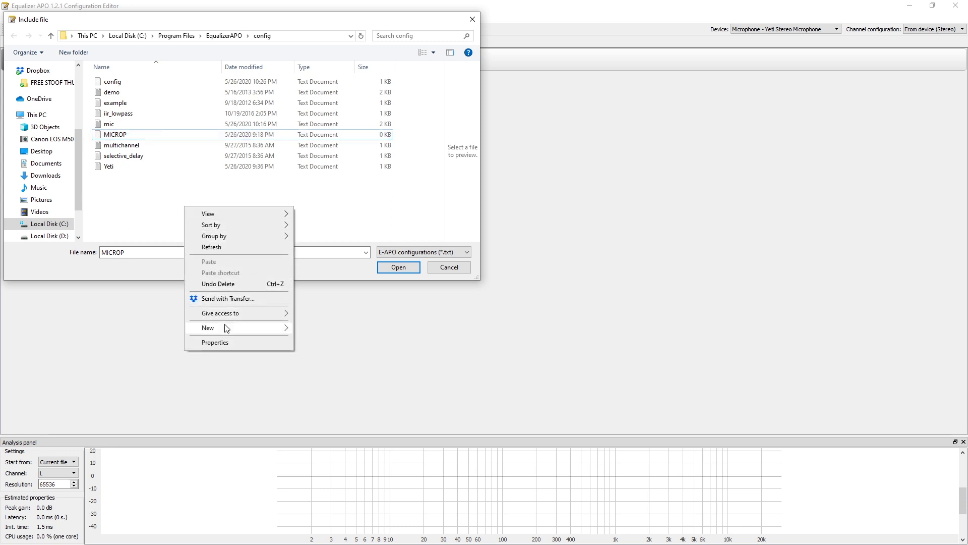
mouse_move(256, 335)
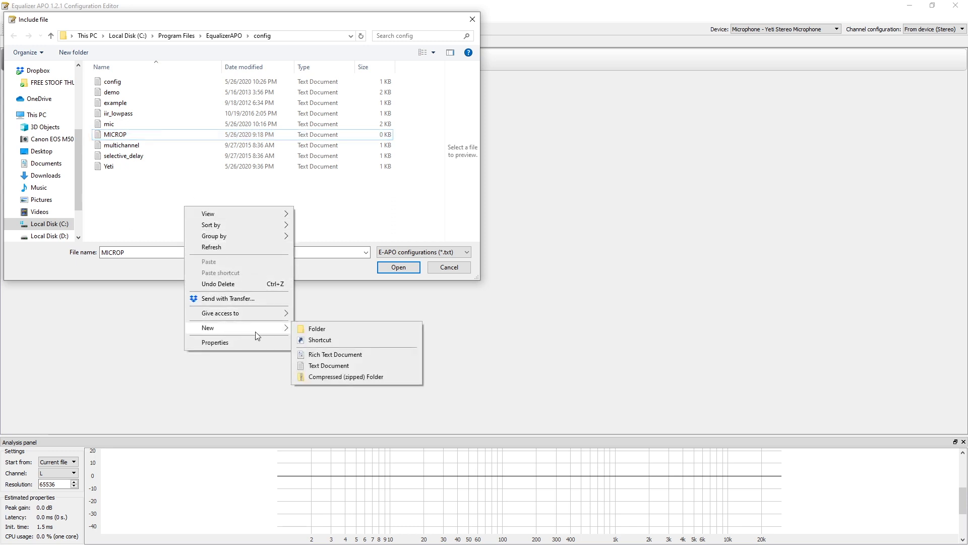
left_click(330, 370)
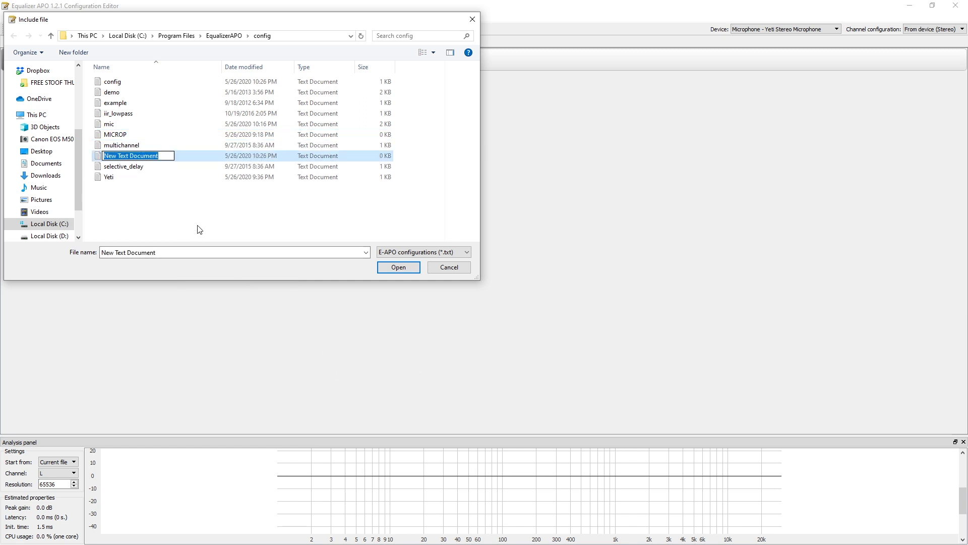
type("MICROPHONE")
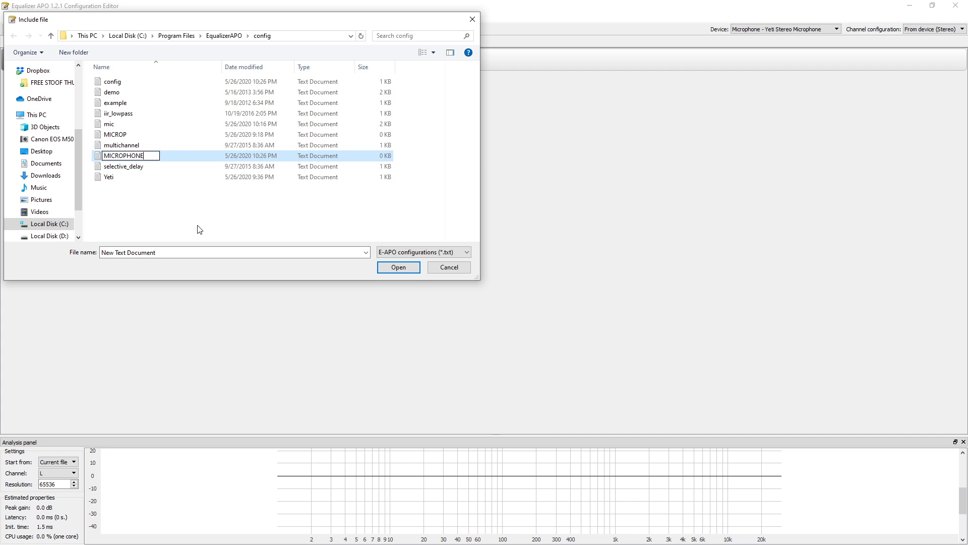
left_click(199, 229)
left_click(167, 145)
left_click(411, 268)
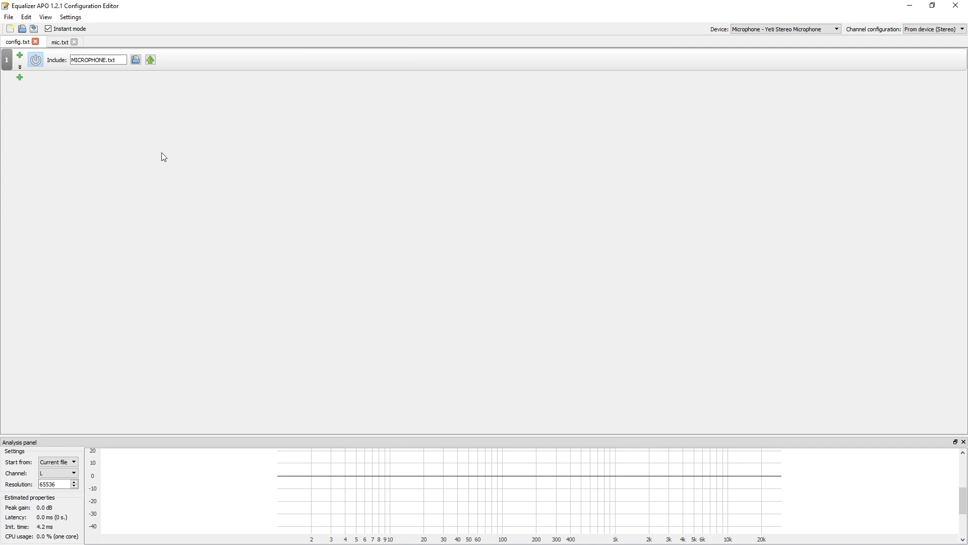
Add a Device entry with Select all devices unchecked and only the Yeti Stereo Microphone ticked.
left_click(20, 78)
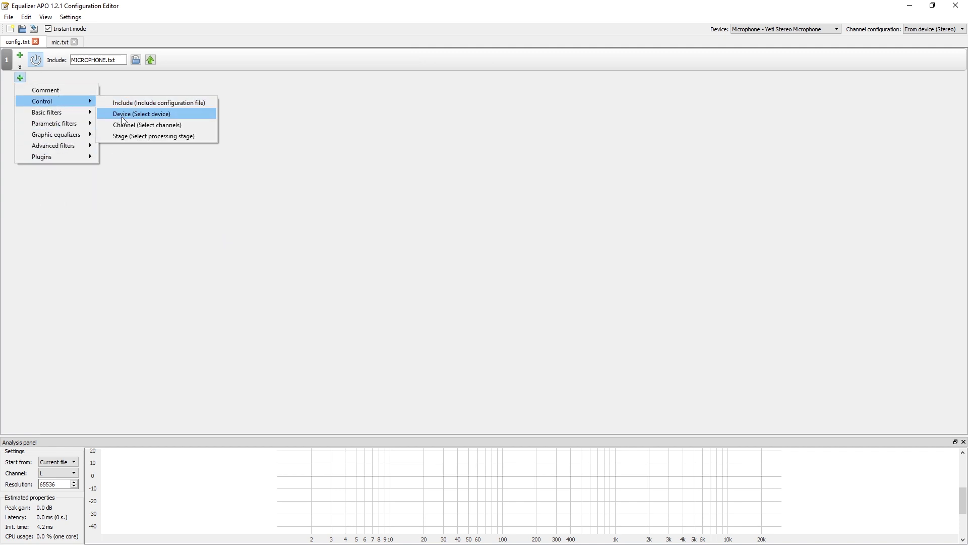
left_click(123, 113)
left_click(69, 88)
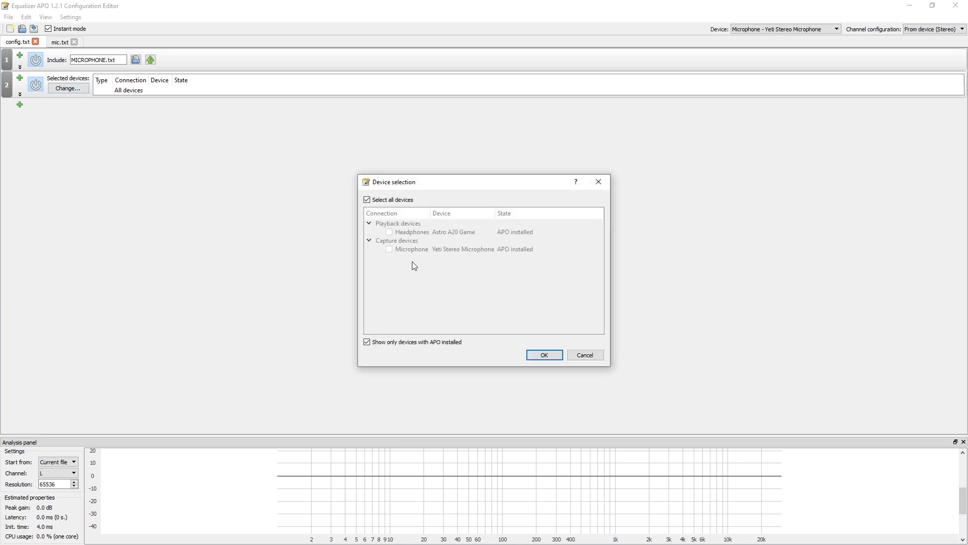
left_click(383, 202)
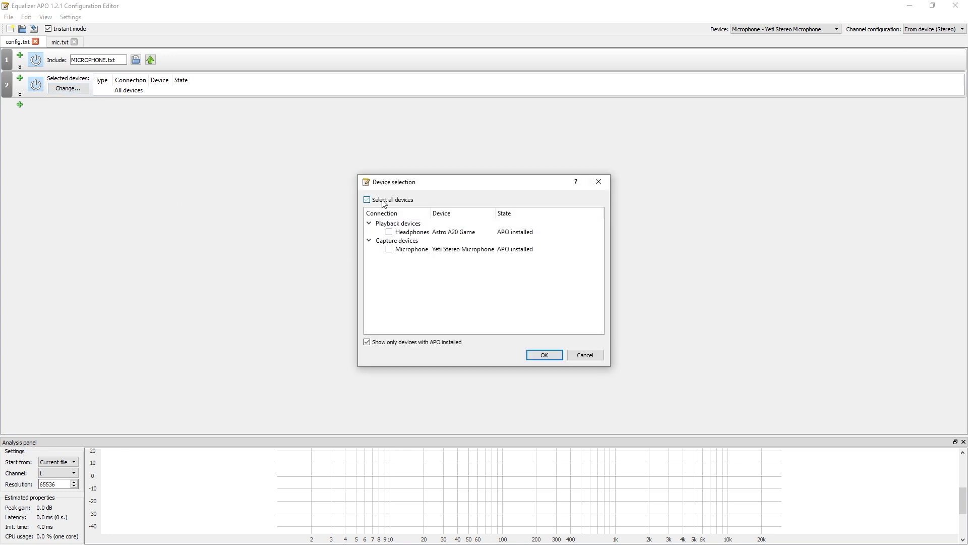
left_click(389, 249)
left_click(545, 355)
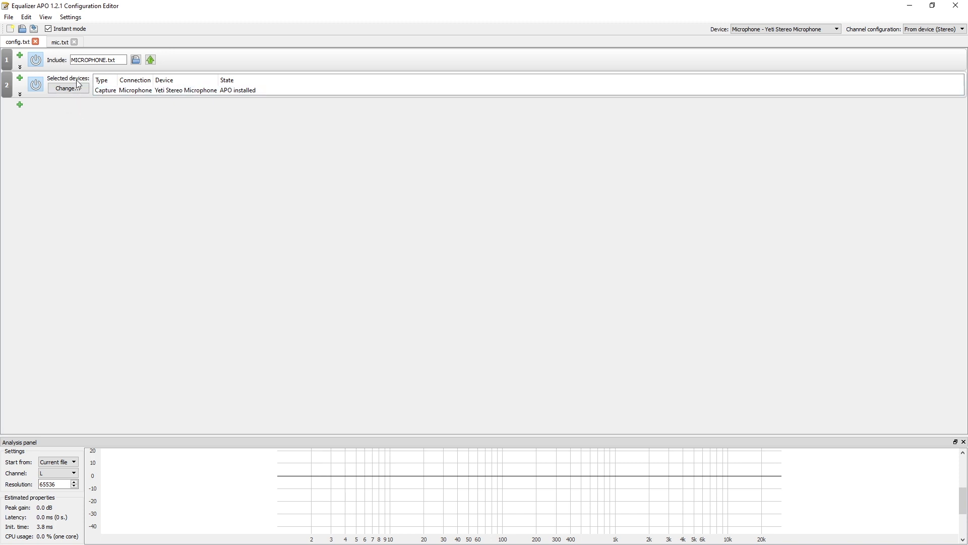
Open MICROPHONE.txt from the config folder in its own editor tab.
left_click(23, 29)
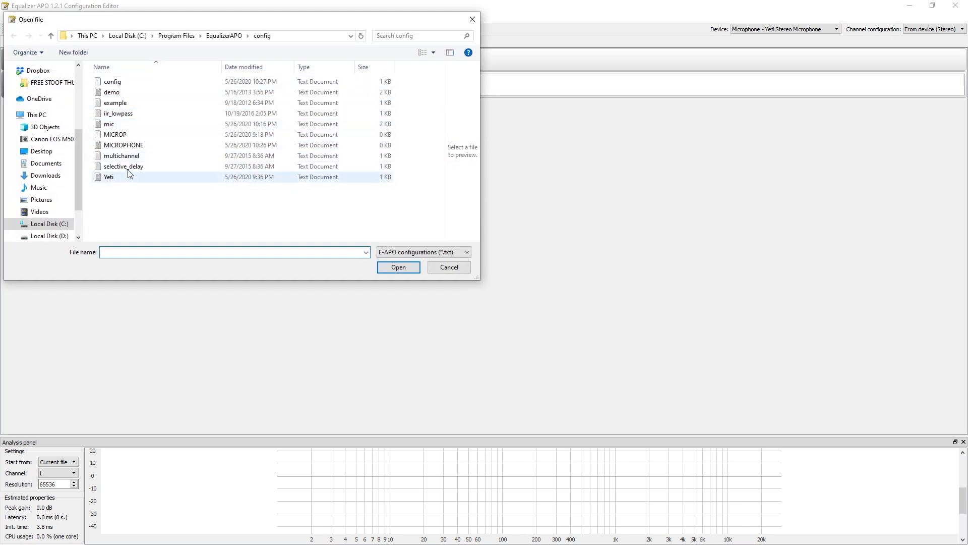
left_click(124, 145)
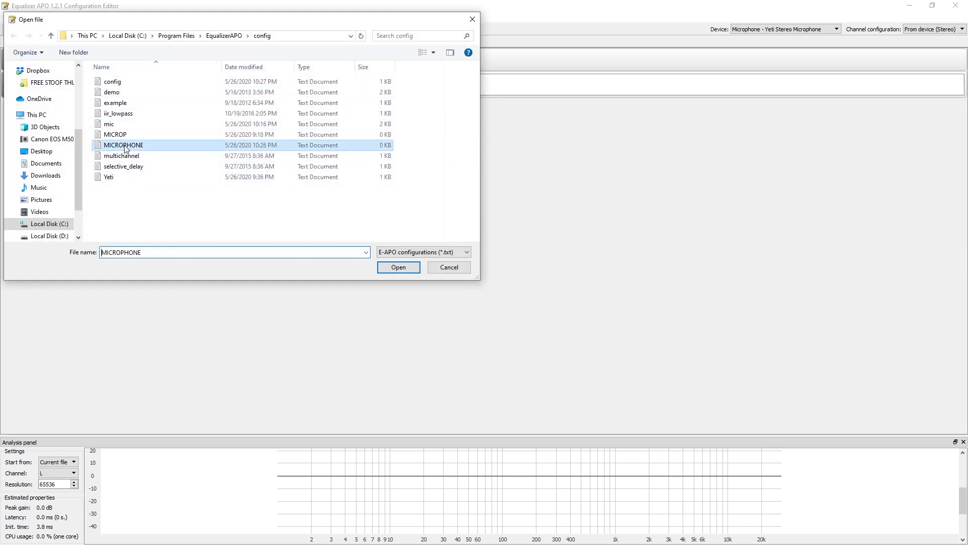
left_click(397, 268)
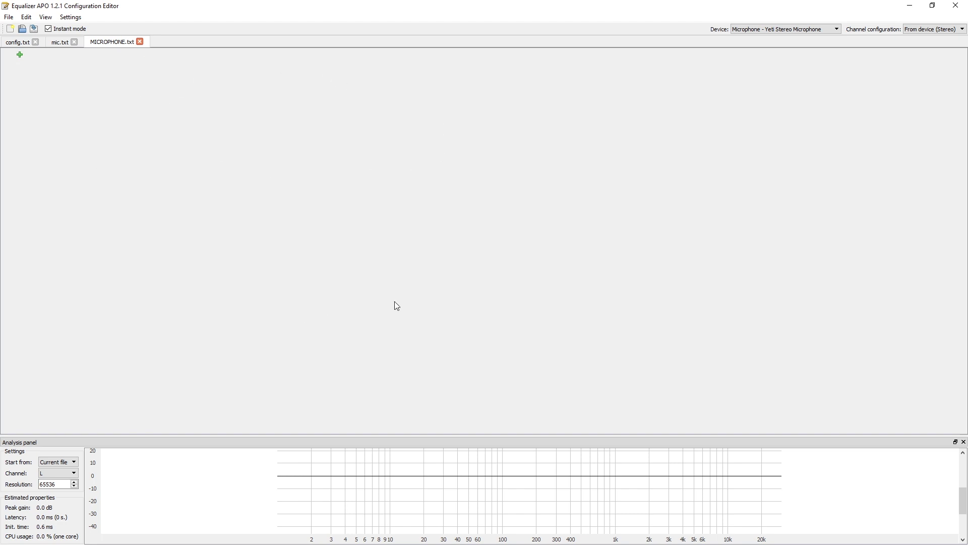
key("alt+Tab")
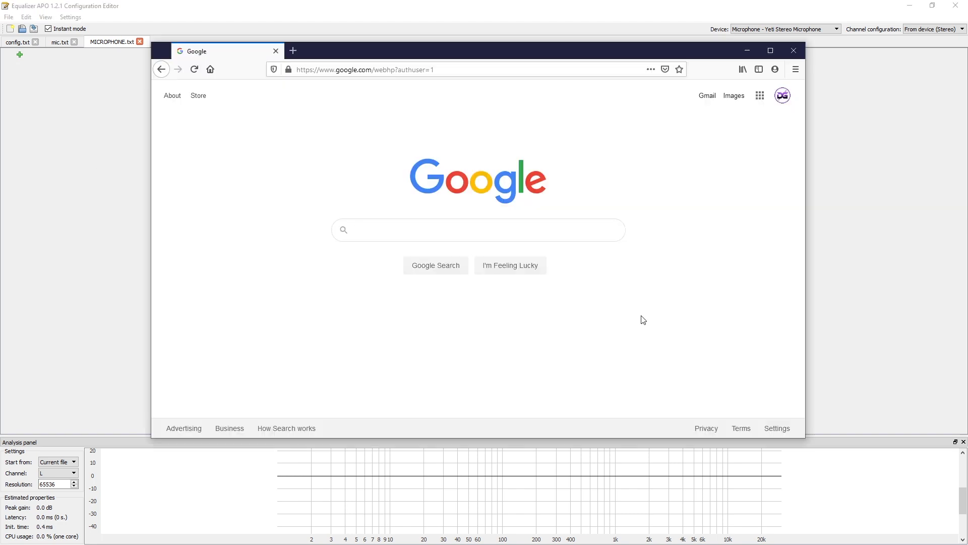
left_click(379, 222)
type("reaper")
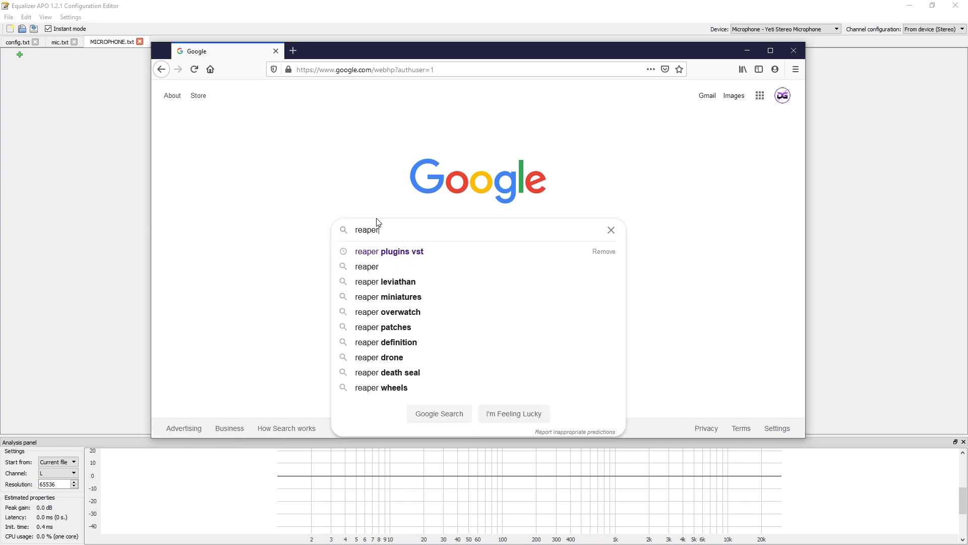
left_click(400, 252)
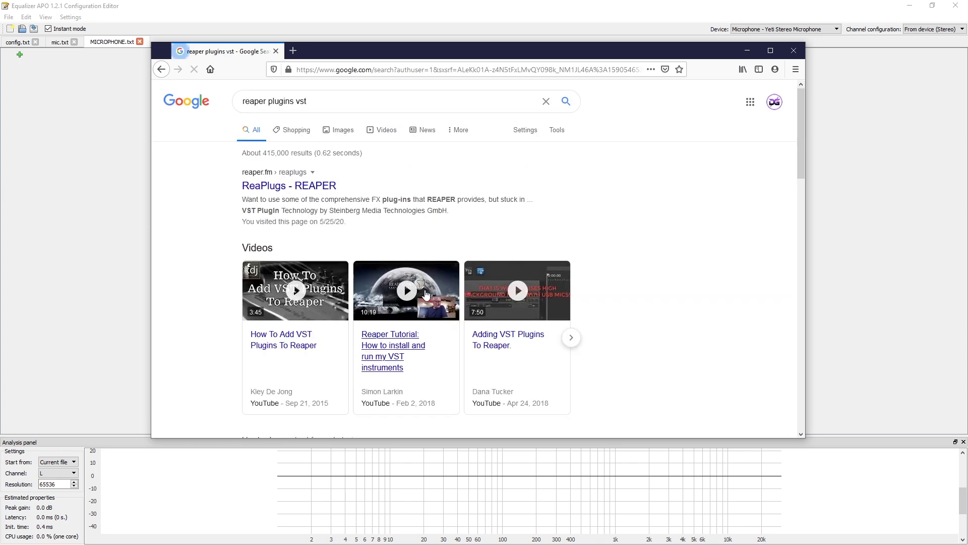
left_click(281, 190)
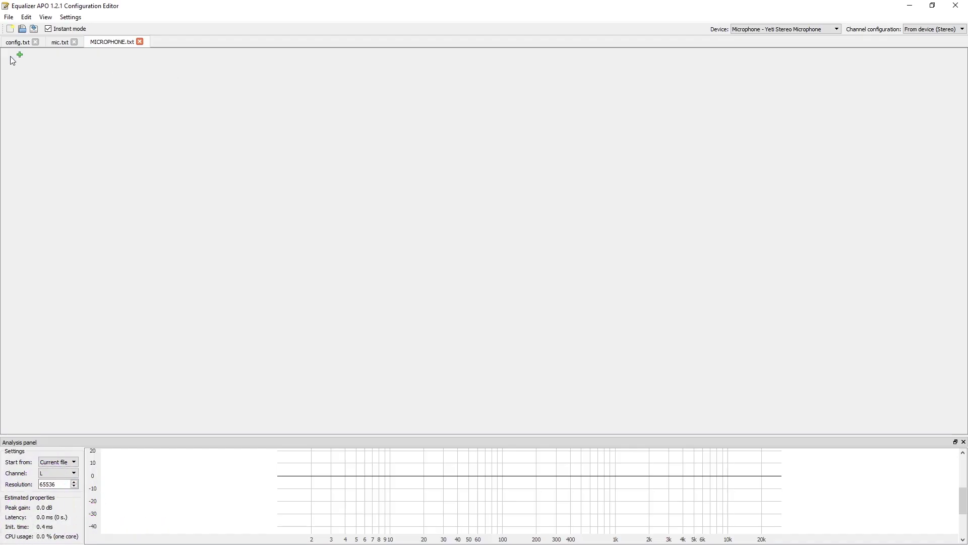
Add a Plugins > VST plugin entry and browse for reaeq-standalone.dll.
left_click(20, 54)
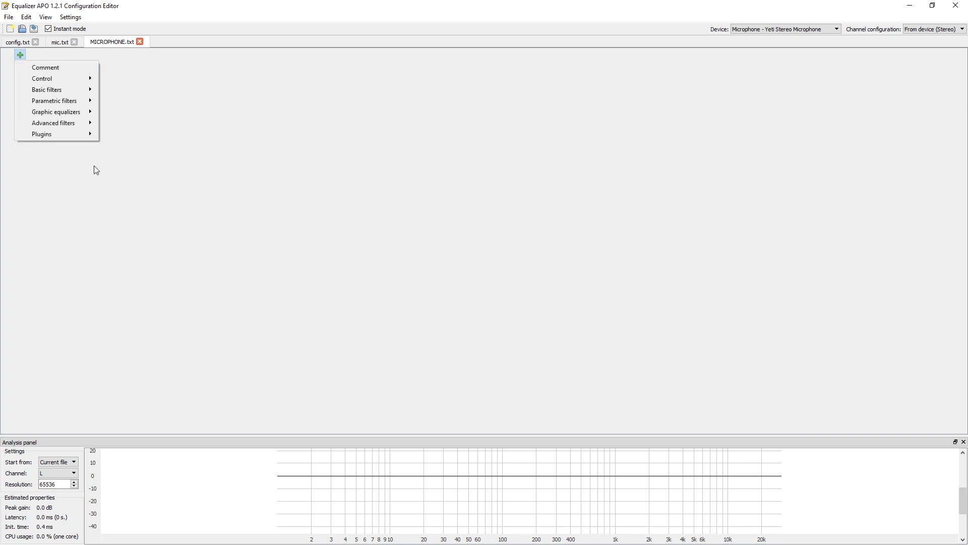
mouse_move(76, 133)
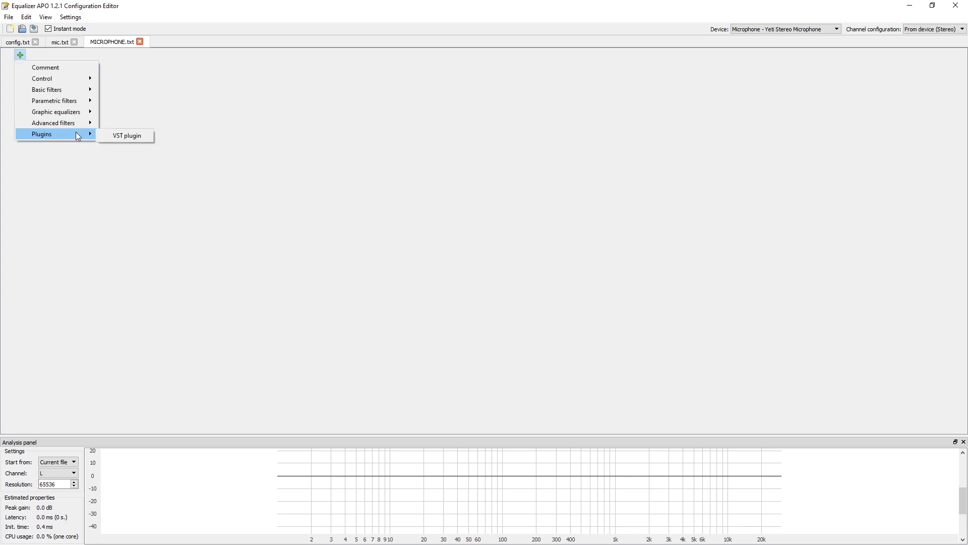
left_click(128, 136)
left_click(112, 56)
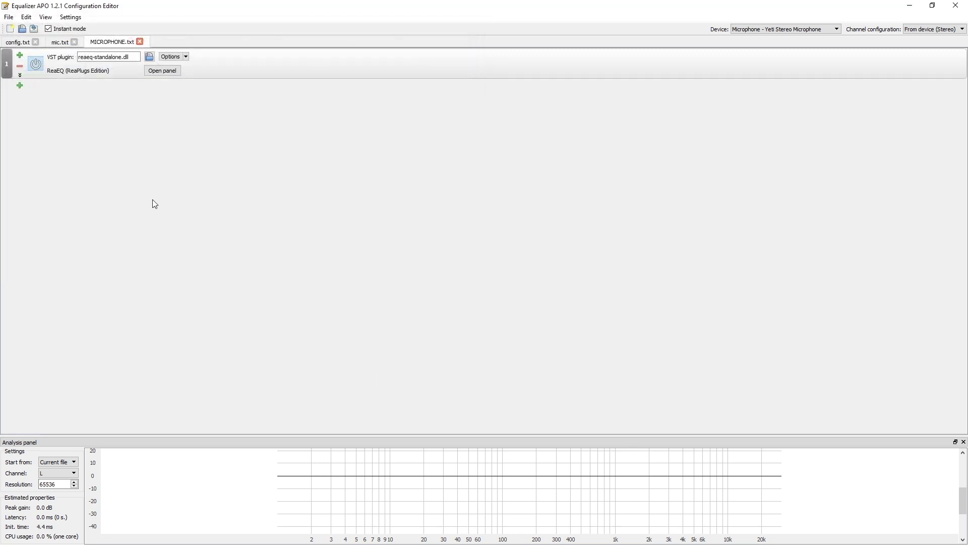
Open the ReaEQ plugin's settings panel.
left_click(165, 74)
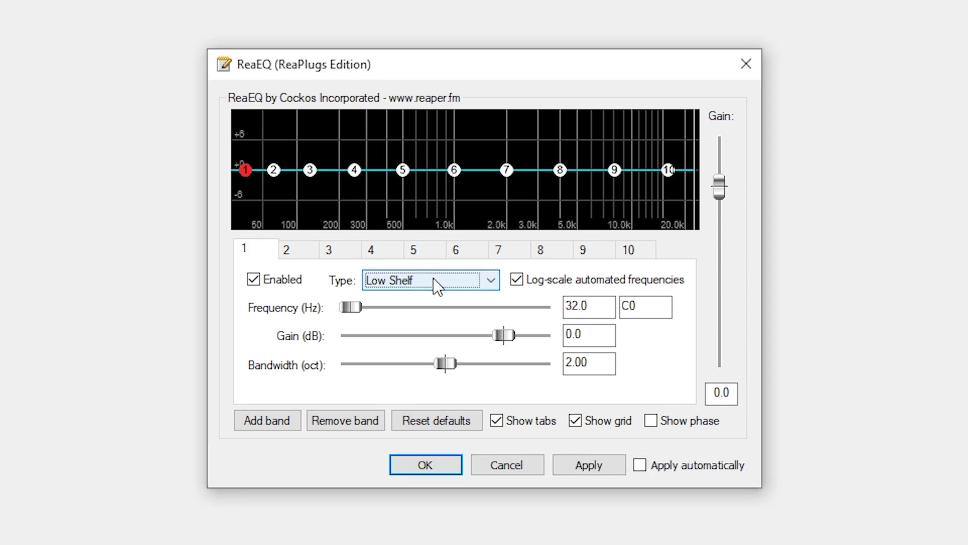
Set band 1's filter type to High Pass.
left_click(435, 279)
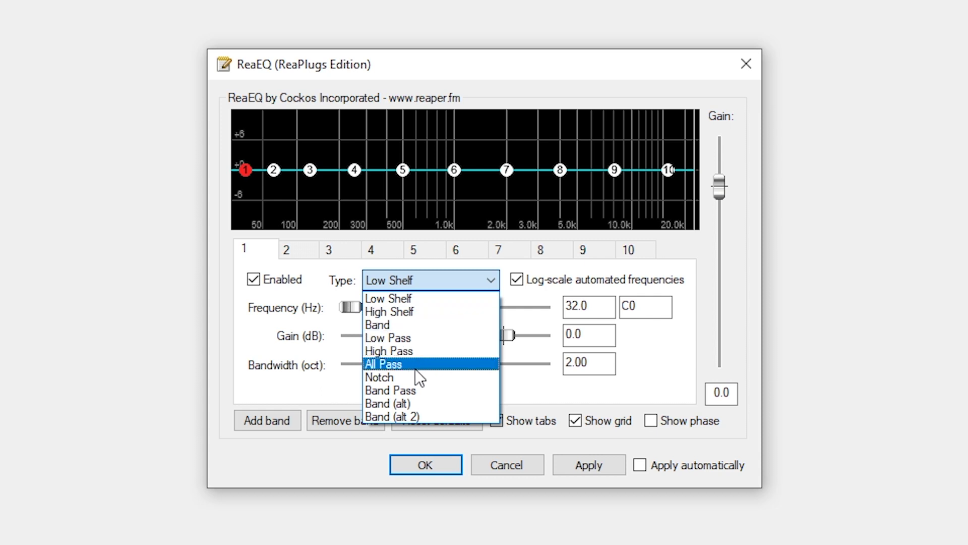
left_click(406, 353)
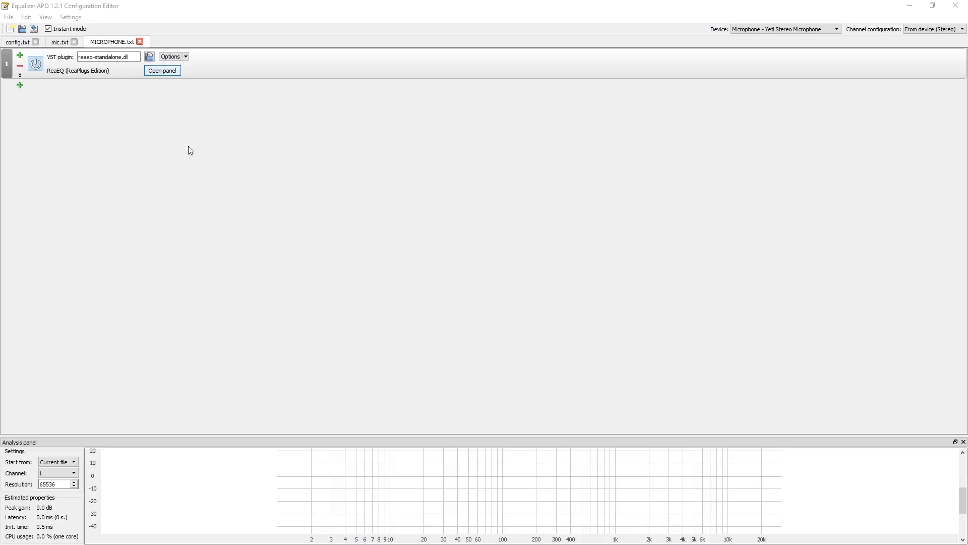
Load reagate-standalone.dll as a second VST plugin and open its ReaGate panel.
left_click(21, 87)
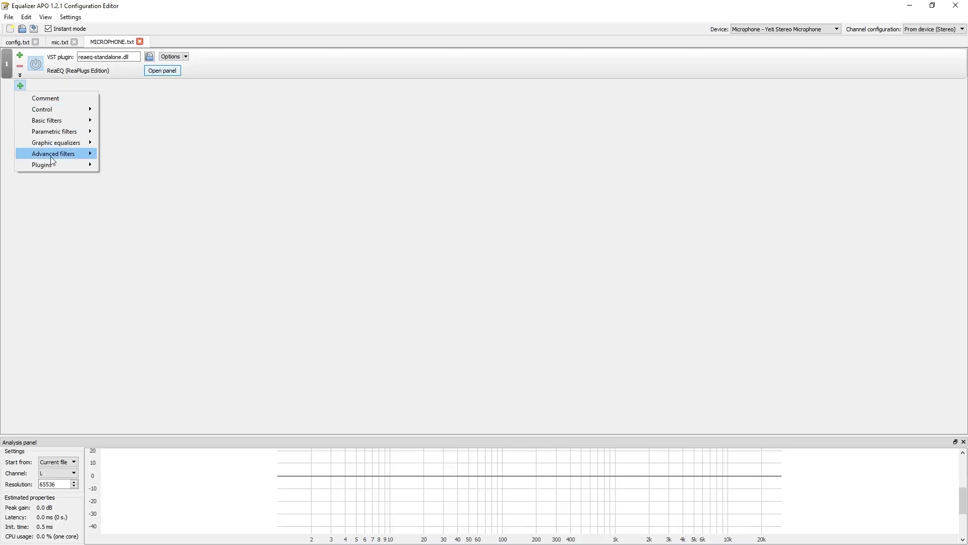
mouse_move(50, 166)
left_click(127, 167)
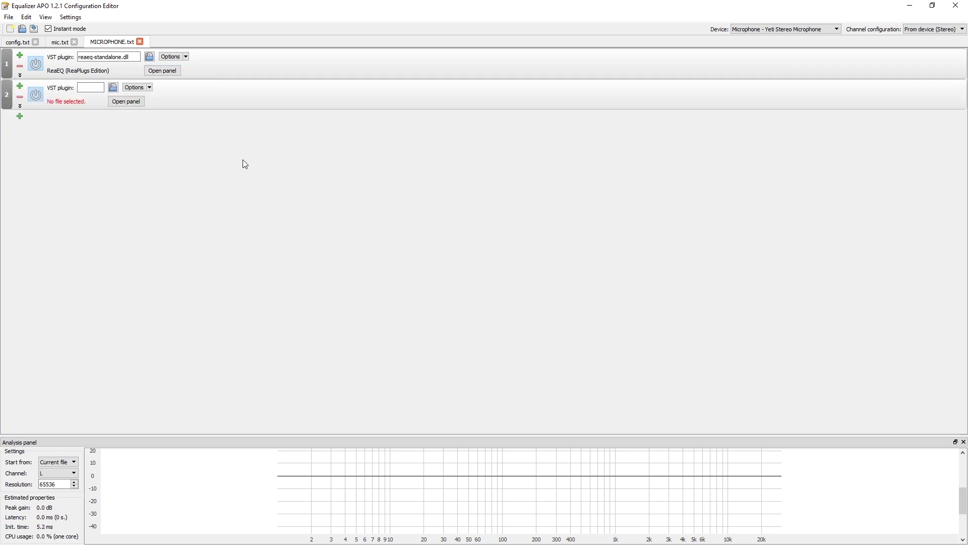
left_click(112, 88)
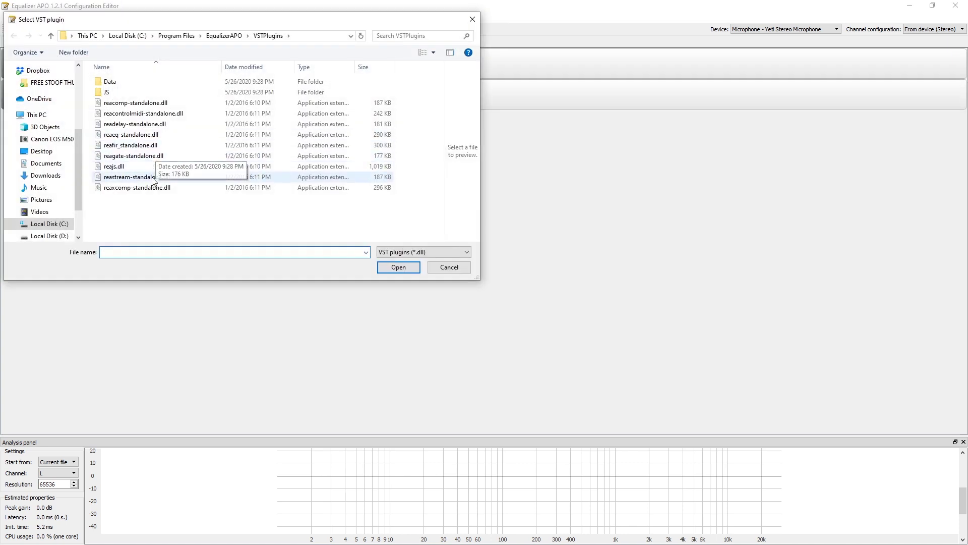
left_click(133, 157)
left_click(401, 268)
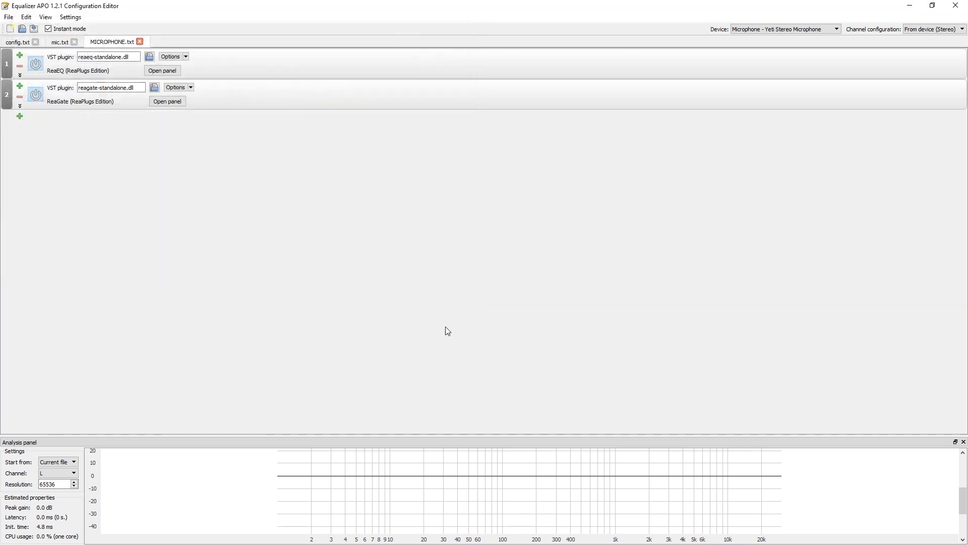
left_click(177, 98)
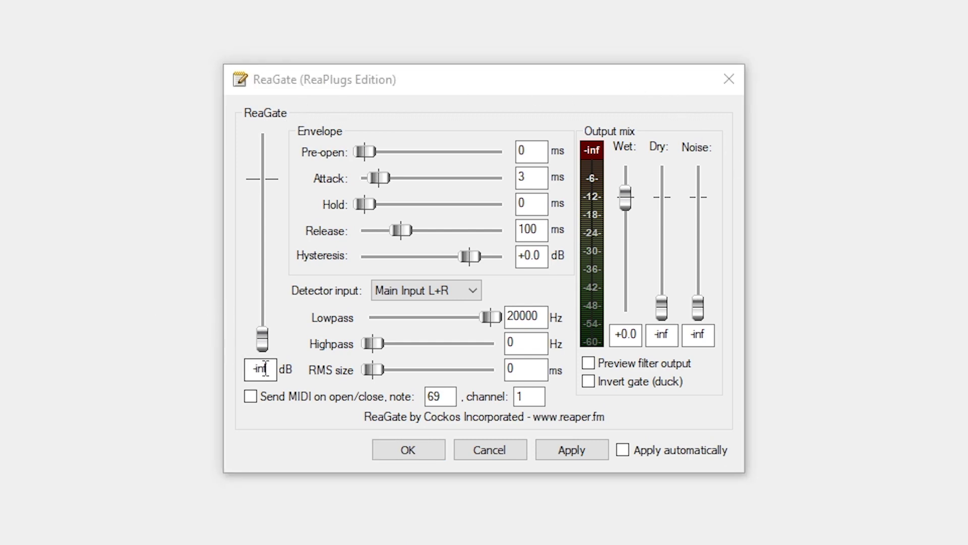
Set the ReaGate threshold to -40 dB and start changing the release time to 200 ms.
double_click(262, 369)
type("-40")
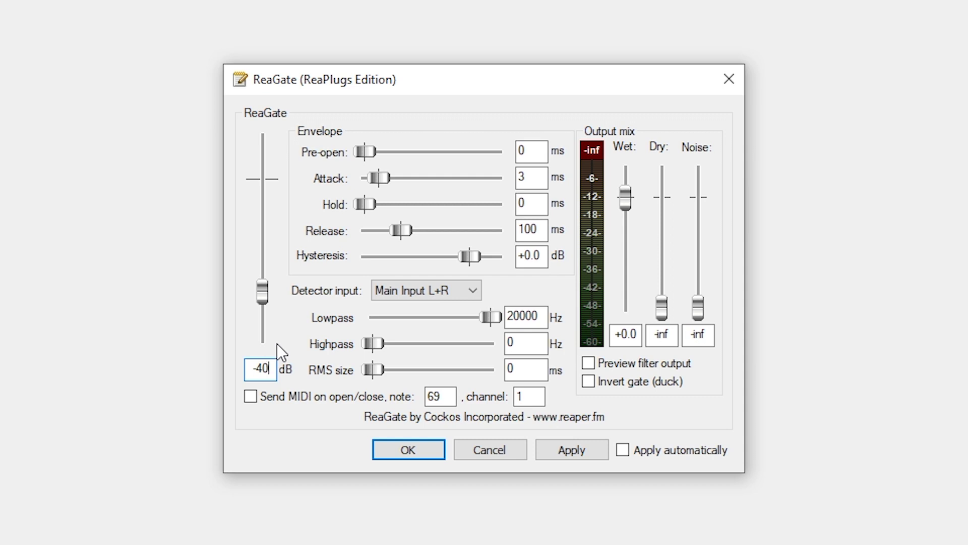
key("alt+Tab")
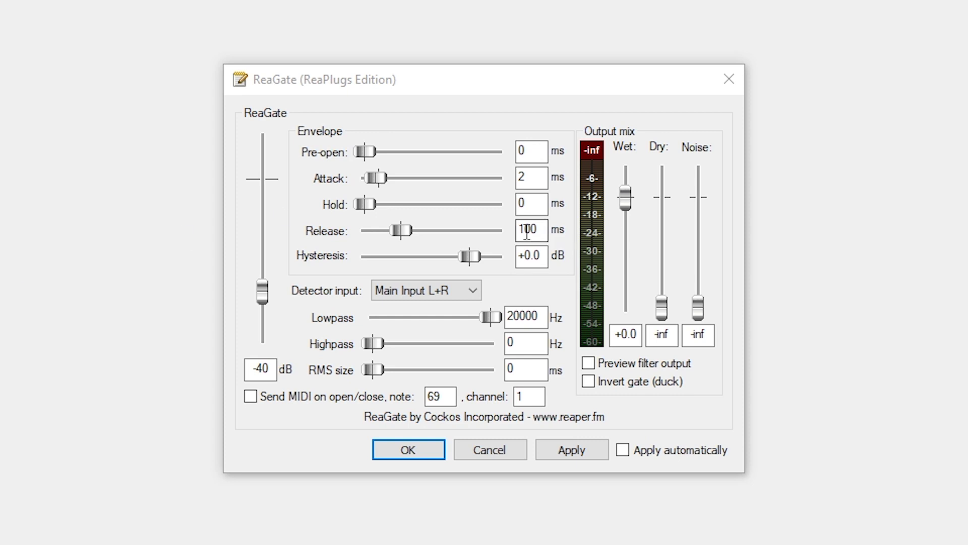
double_click(527, 232)
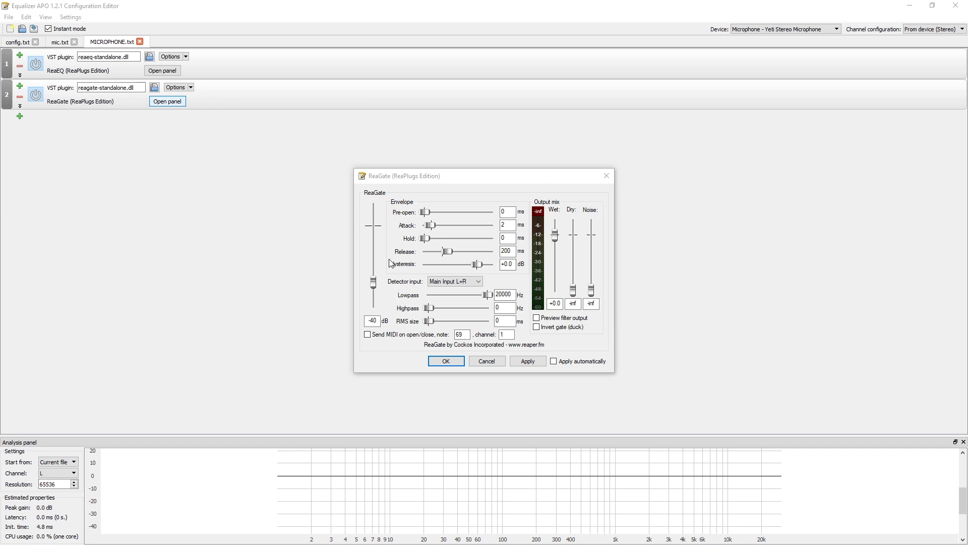
Accept the ReaGate noise gate settings and close the ReaGate window.
left_click(446, 361)
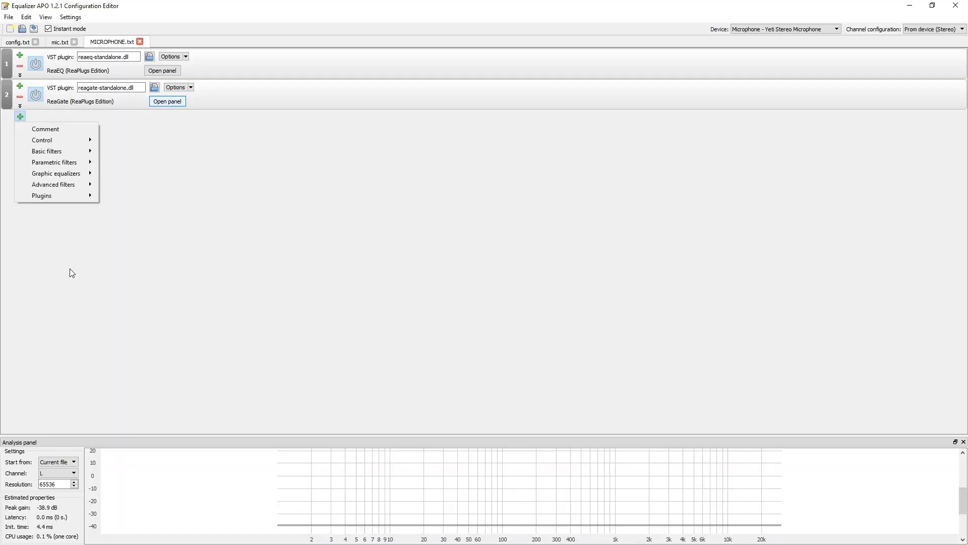
Load ReaComp as the third VST plugin filter and bring its compressor settings into focus.
mouse_move(65, 197)
left_click(133, 197)
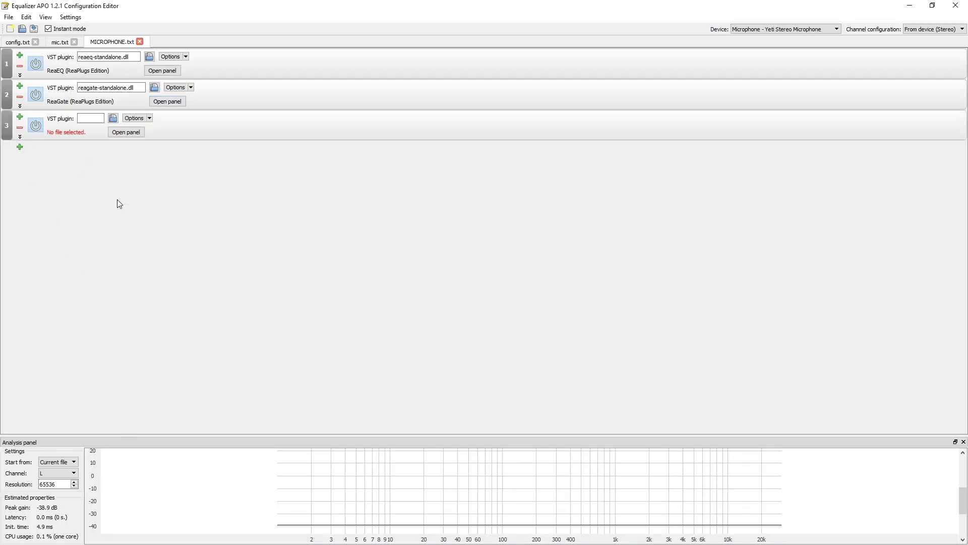
left_click(115, 120)
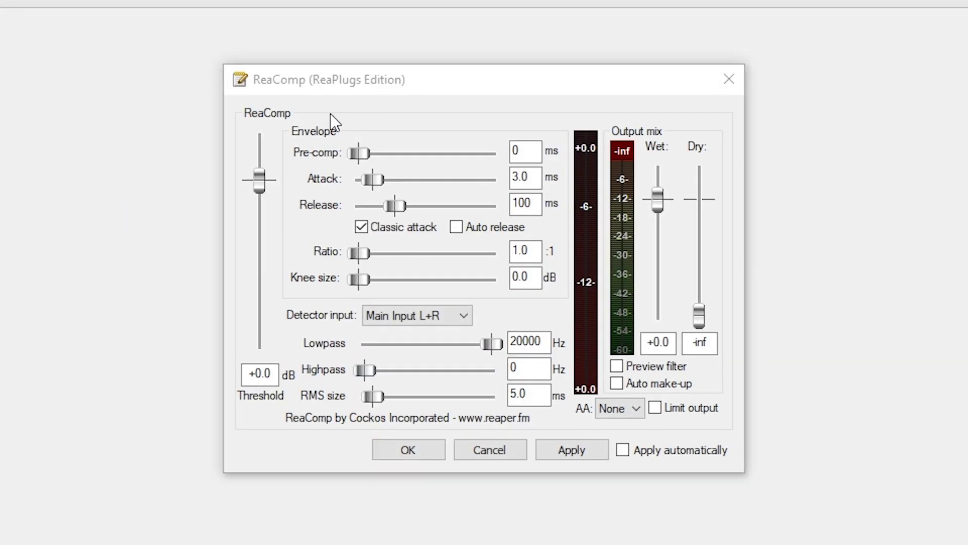
left_click(531, 92)
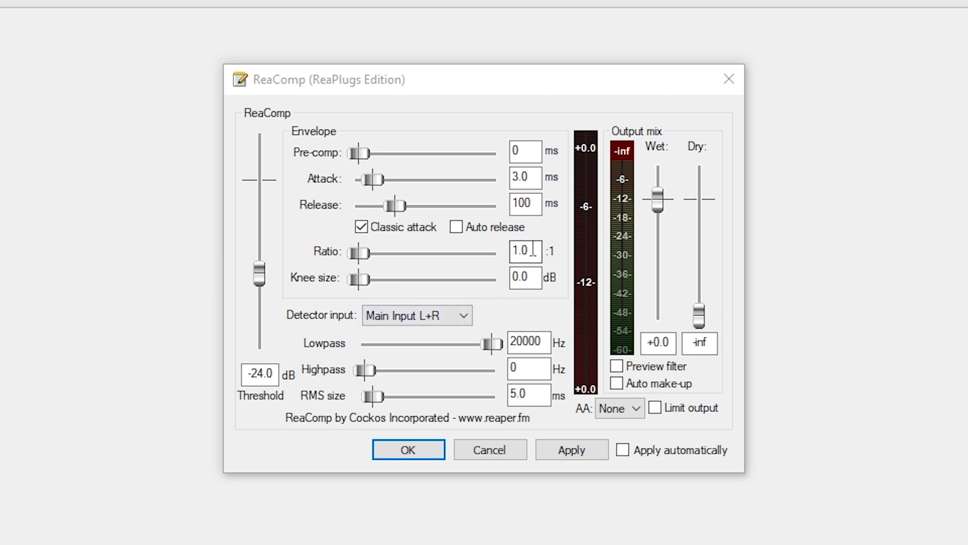
Start editing the ReaComp compression ratio, currently 1.0:1.
left_click(533, 250)
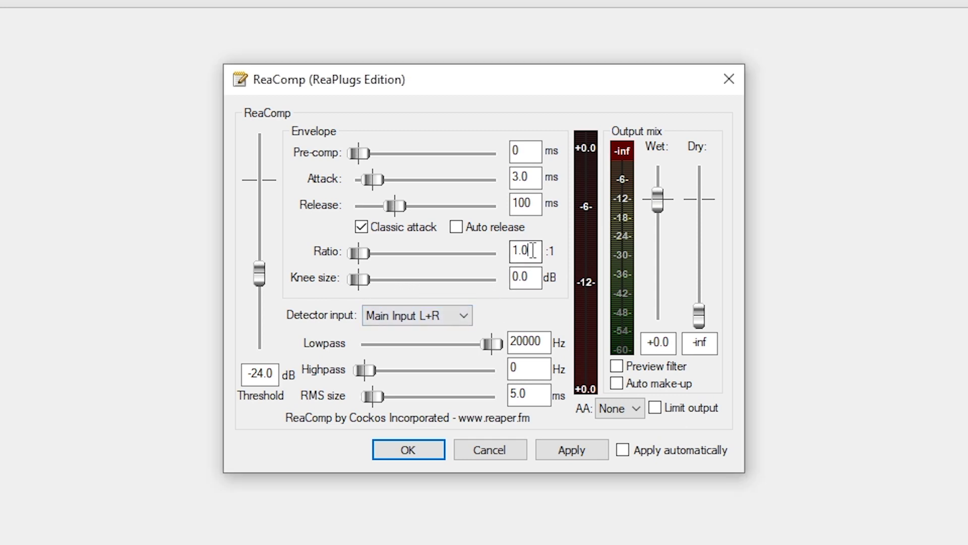